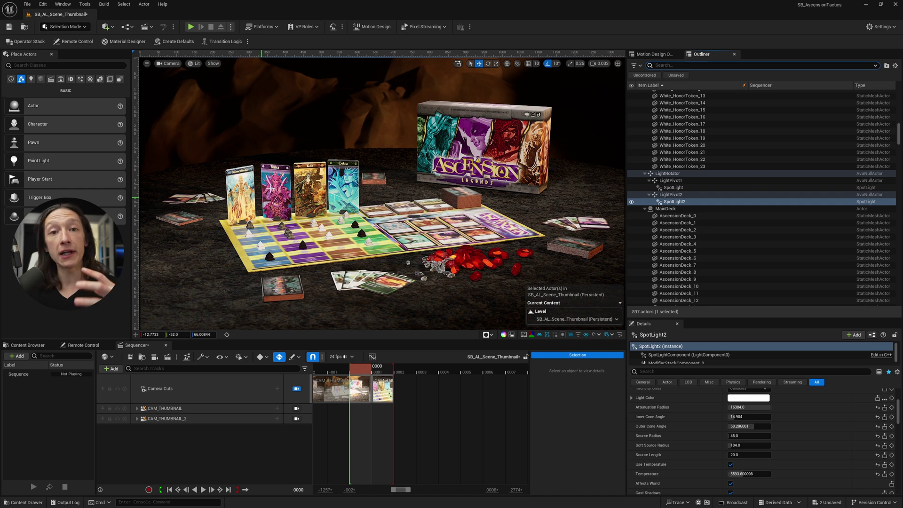
Step: Open the Env. Light Mixer and dock it in the bottom panel beside Sequencer
left_click(60, 5)
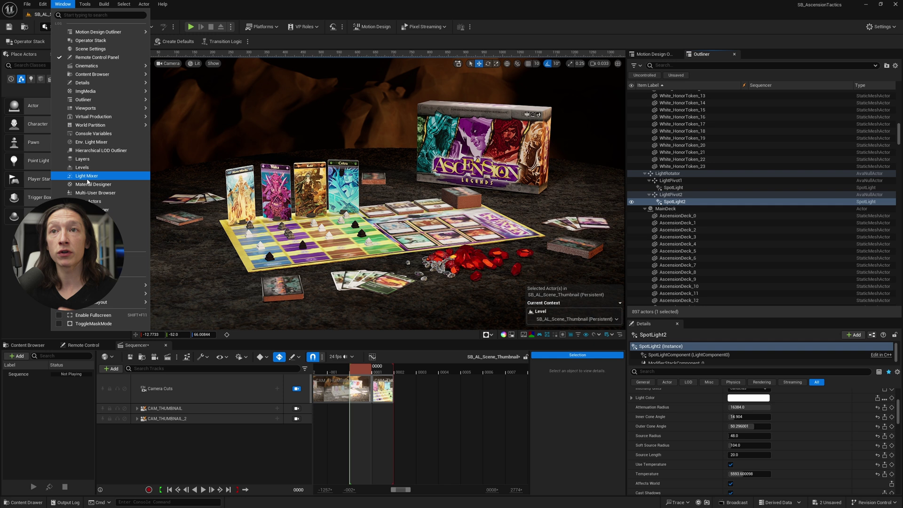
left_click(85, 136)
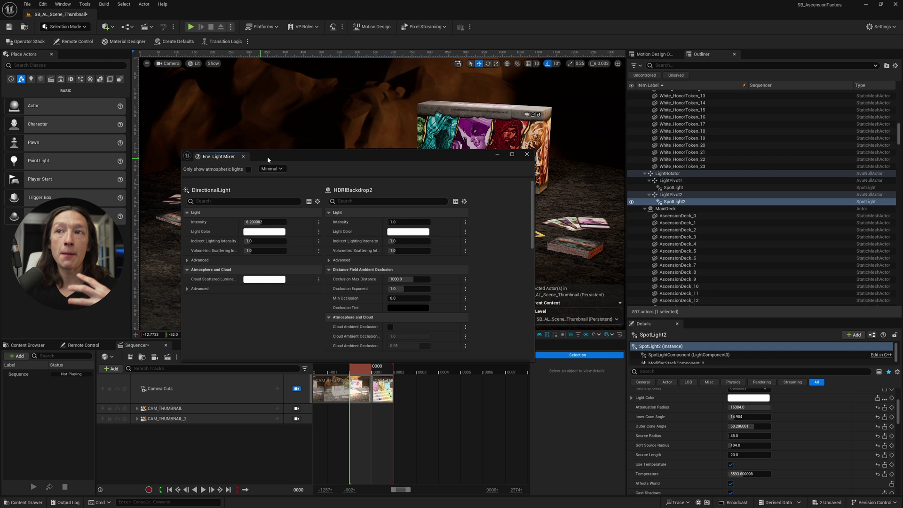
left_click_drag(277, 156, 320, 159)
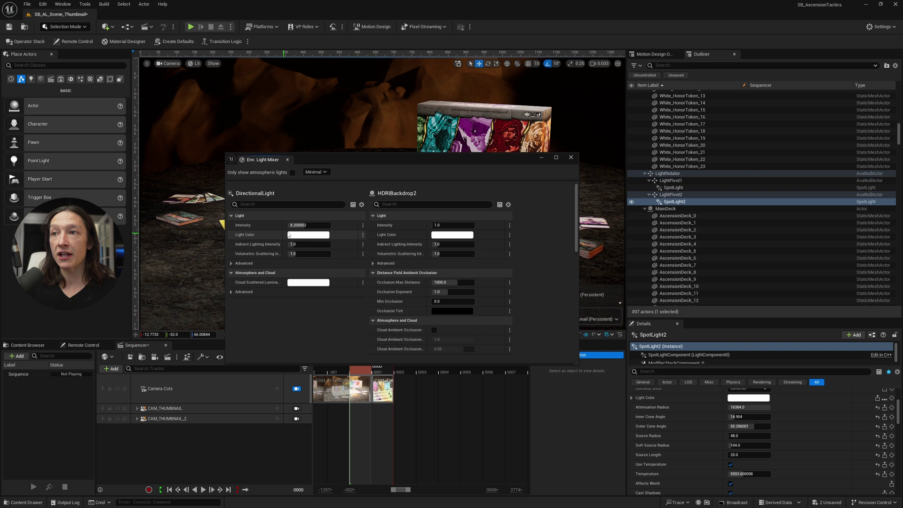
left_click_drag(292, 225, 320, 225)
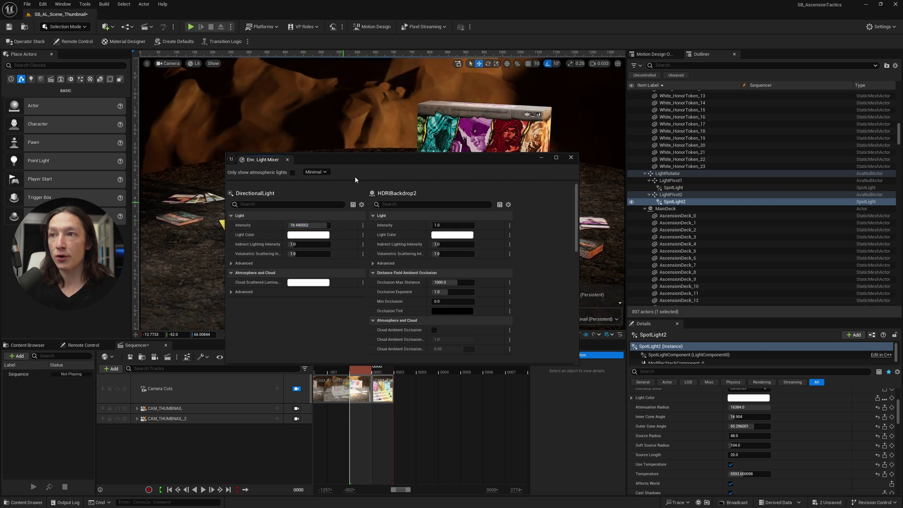
left_click_drag(364, 161, 594, 236)
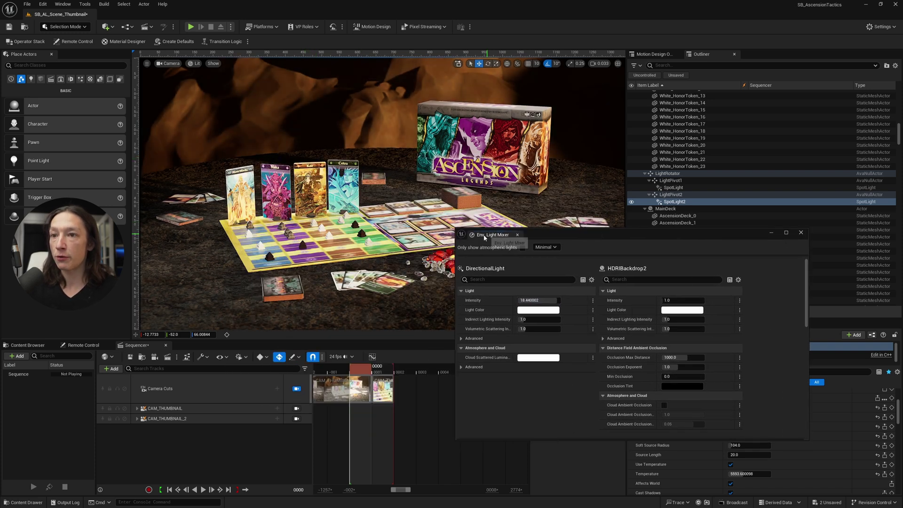
left_click_drag(485, 238, 205, 348)
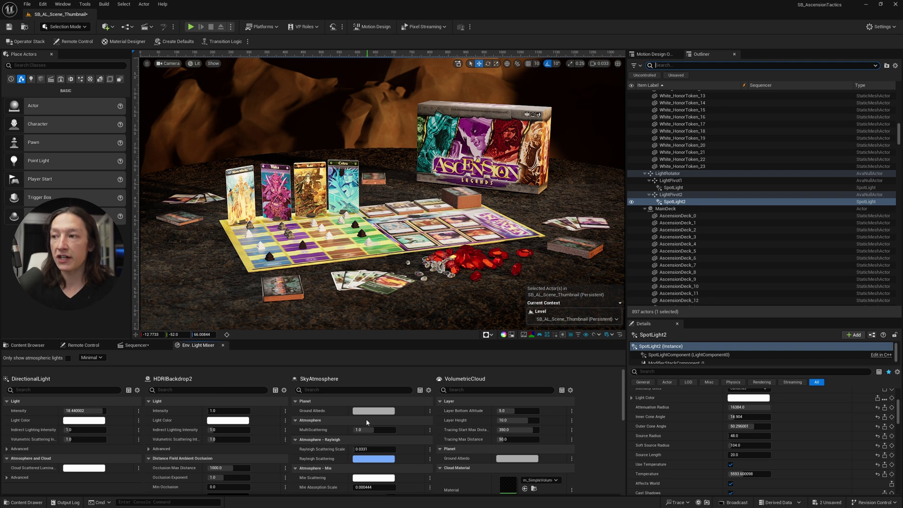
Step: Set the DirectionalLight intensity to 10.44 in the Env. Light Mixer
scroll(365, 419, "down", 2)
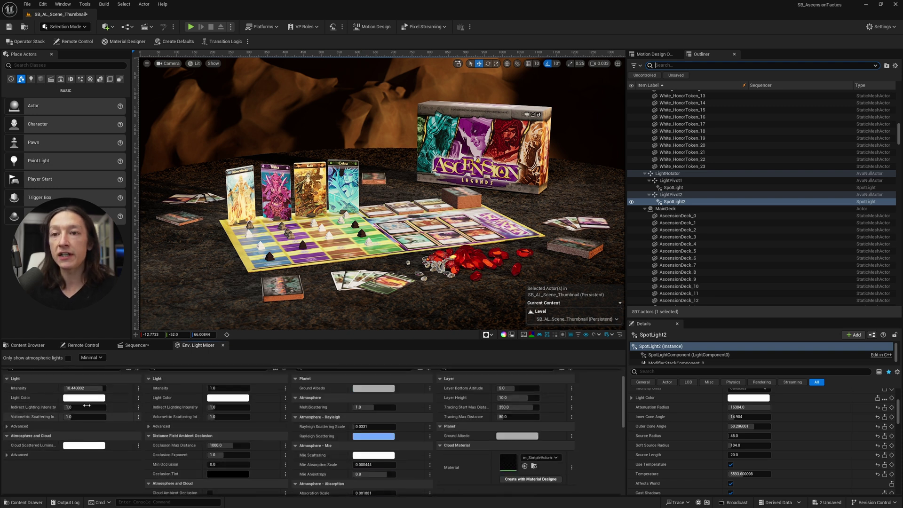
mouse_move(84, 388)
left_mouse_down()
mouse_move(75, 388)
mouse_move(88, 388)
left_mouse_up()
left_click(84, 388)
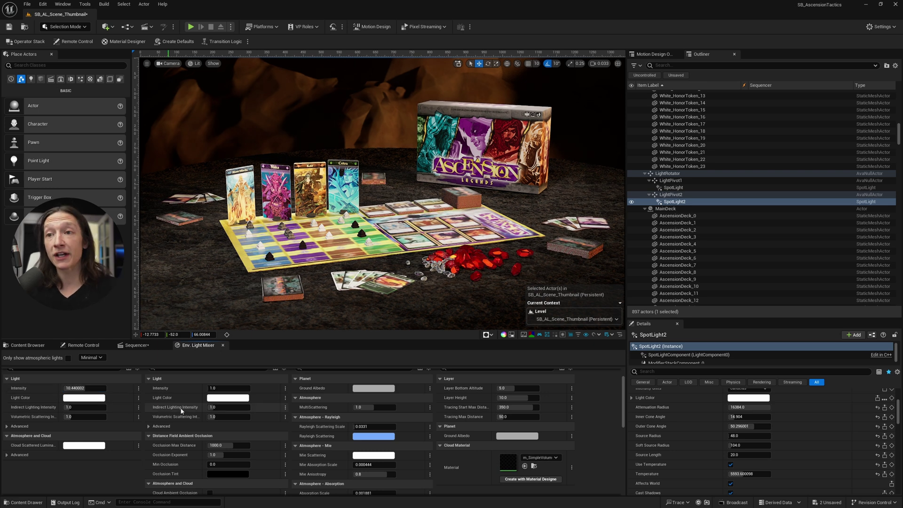
scroll(195, 370, "up", 1)
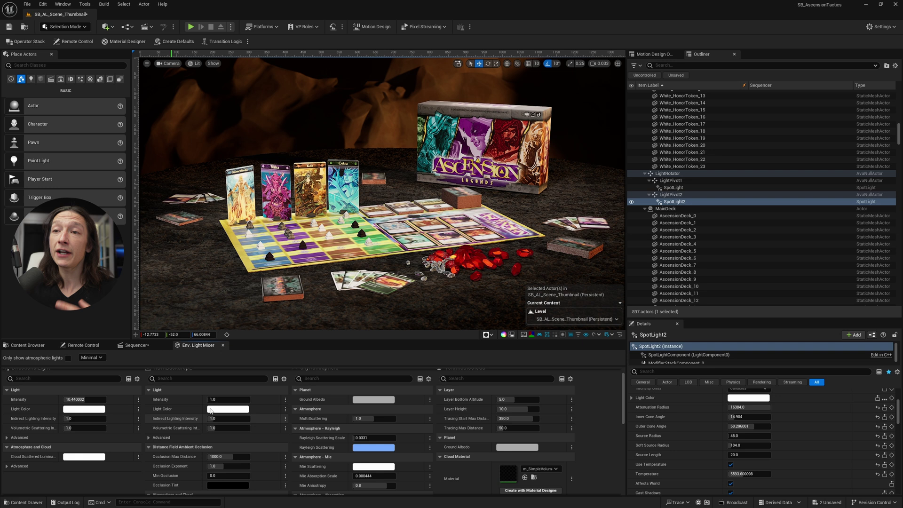
scroll(107, 406, "up", 1)
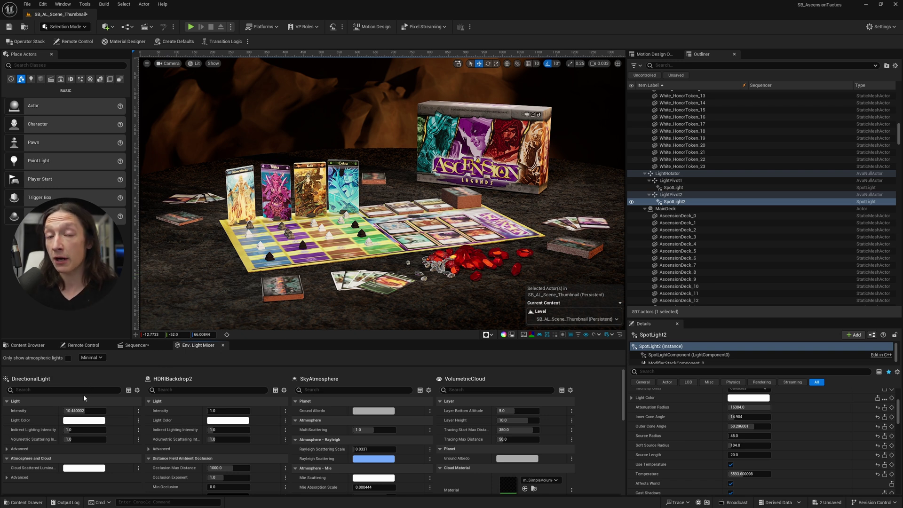
Step: Open the Light Mixer, enlarge it to show all seven lights, and dock it beside Env. Light Mixer
left_click(67, 6)
left_click(83, 176)
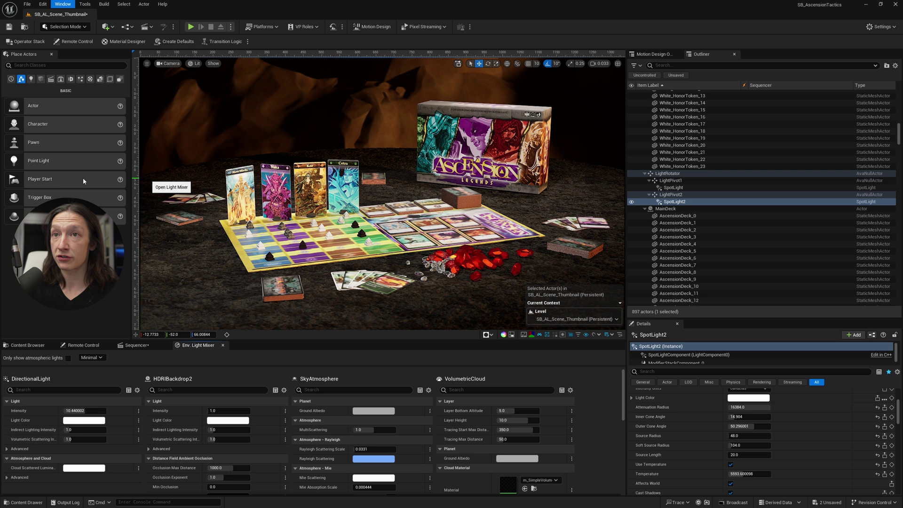
left_click_drag(127, 235, 350, 152)
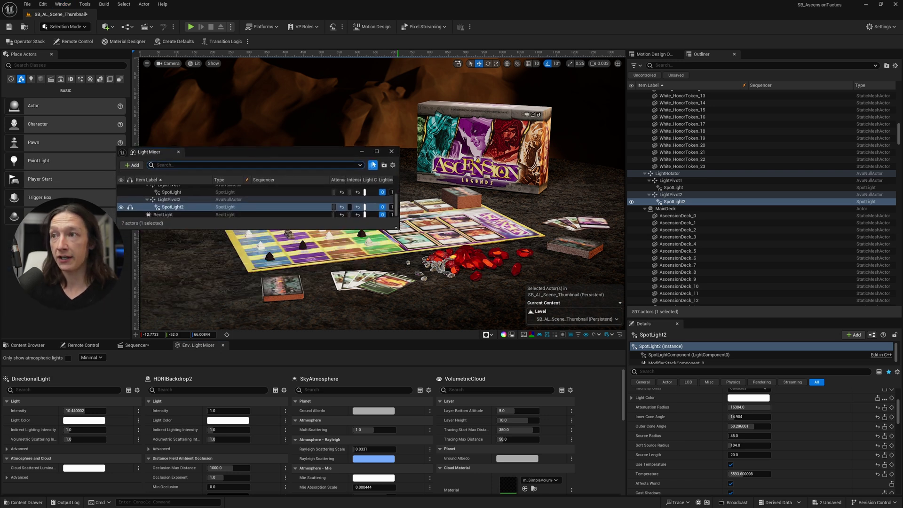
left_click_drag(396, 229, 681, 347)
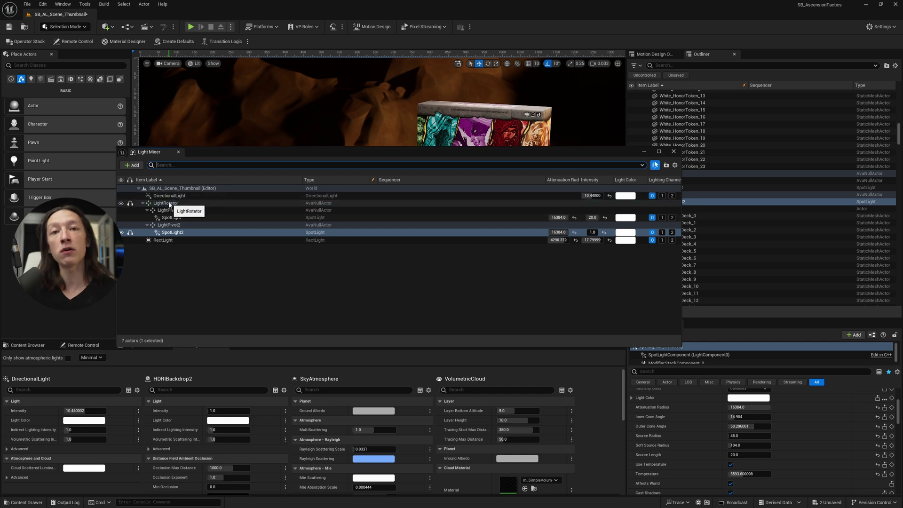
left_click_drag(196, 149, 254, 344)
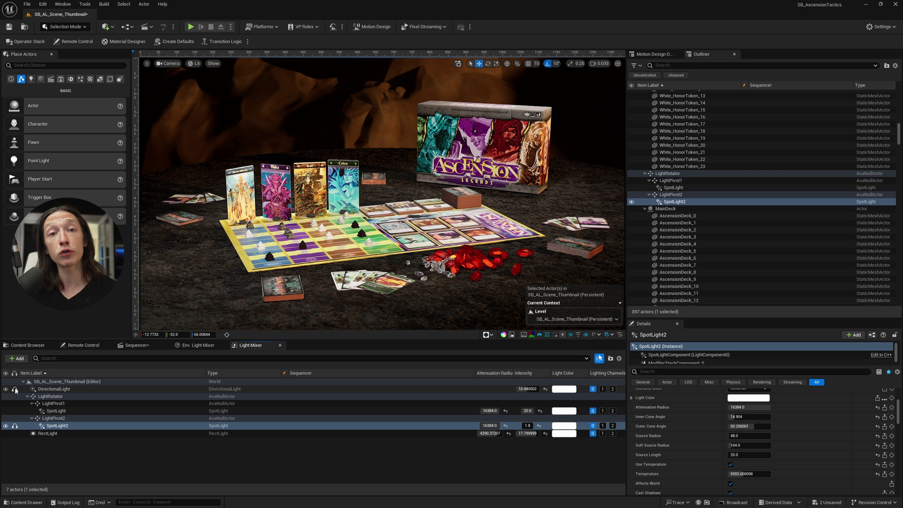
Step: Solo the DirectionalLight, try intensity 12.44, then undo back to 10.44
left_click(51, 390)
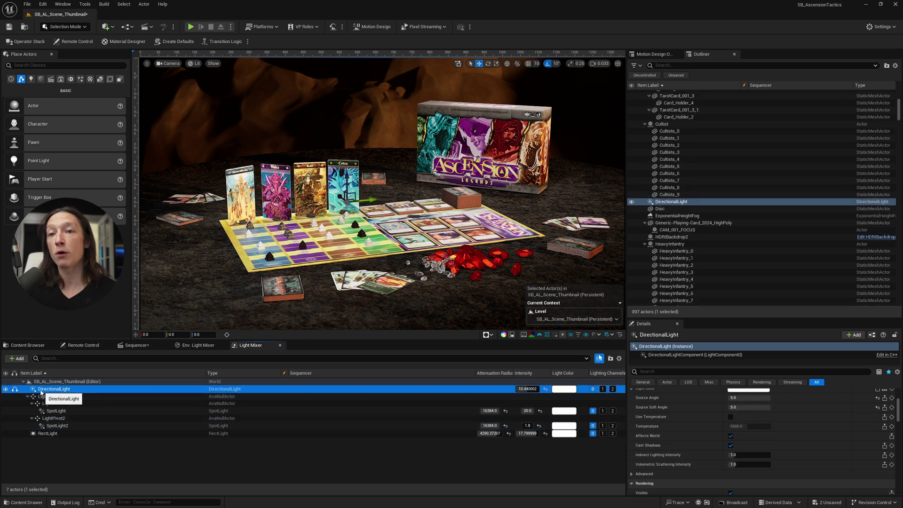
left_click(14, 389)
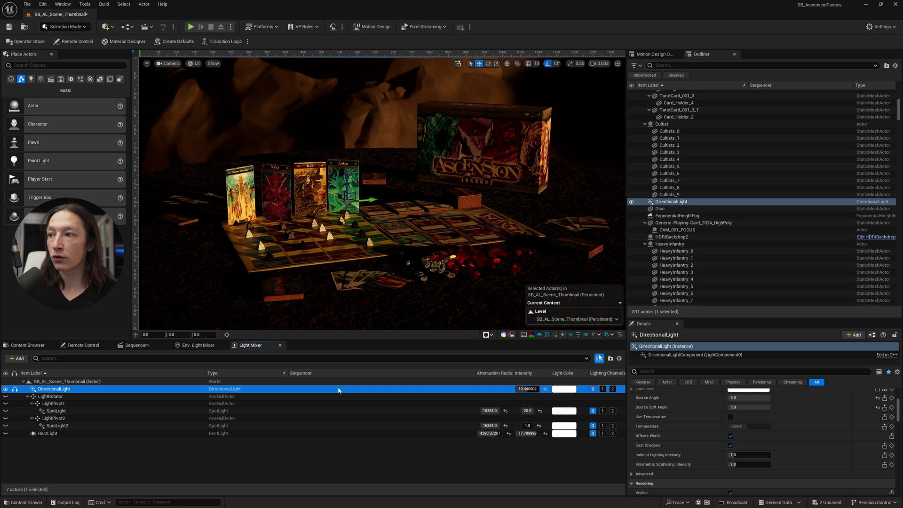
left_click(527, 389)
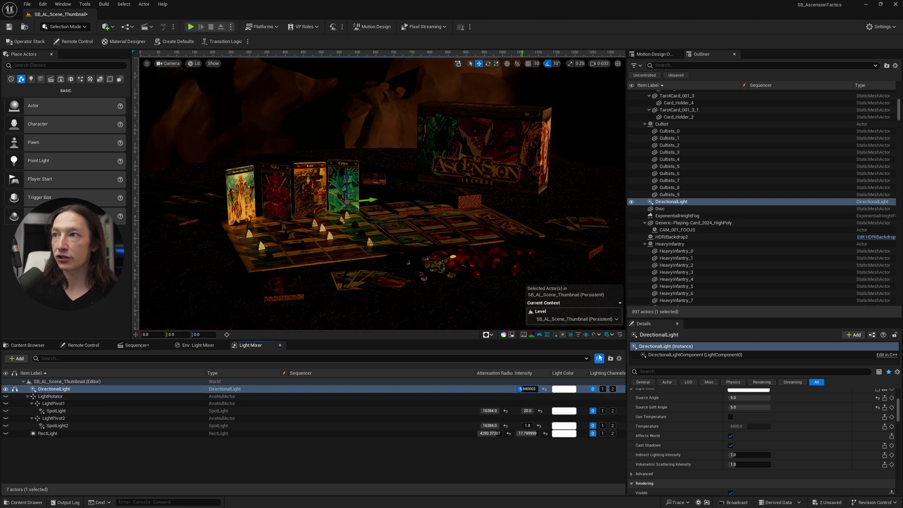
type("12.44")
key("Return")
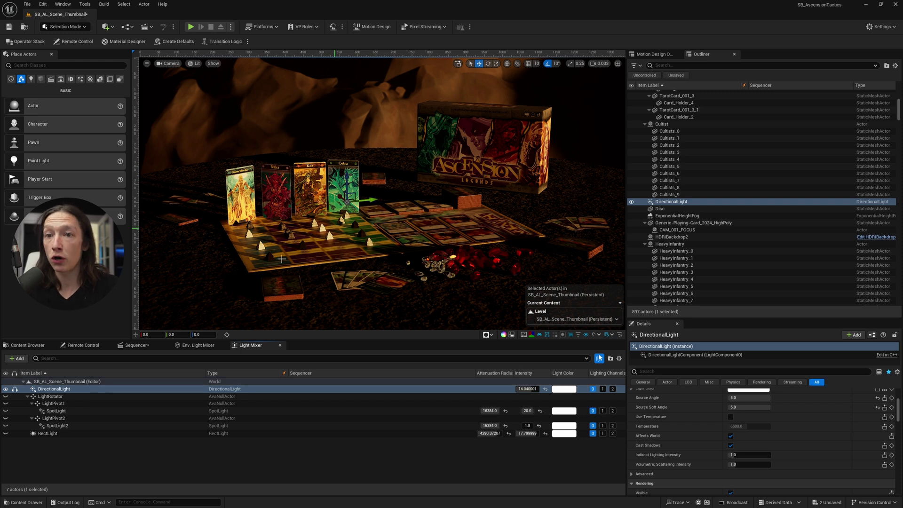
key("ctrl+z")
left_click(28, 389)
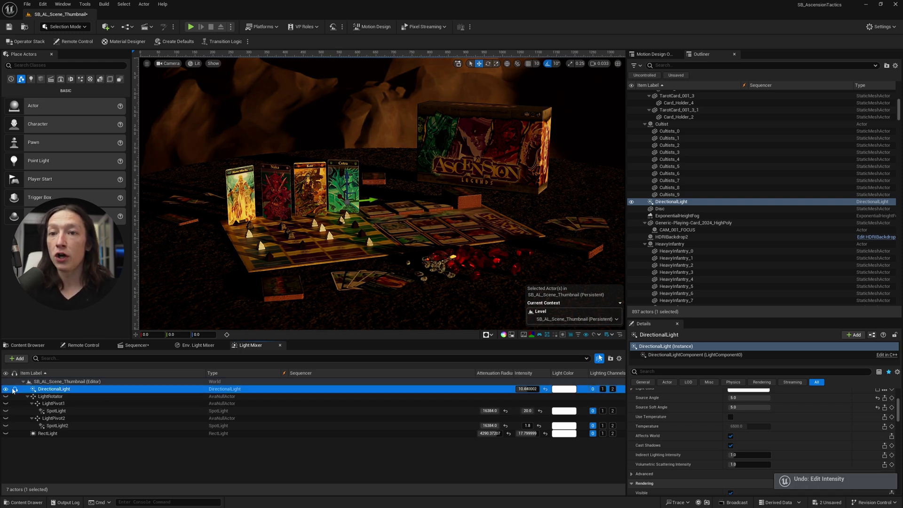
Step: Restore all lights via LightPivot1, solo SpotLight2, and narrow the property columns
left_click(53, 403)
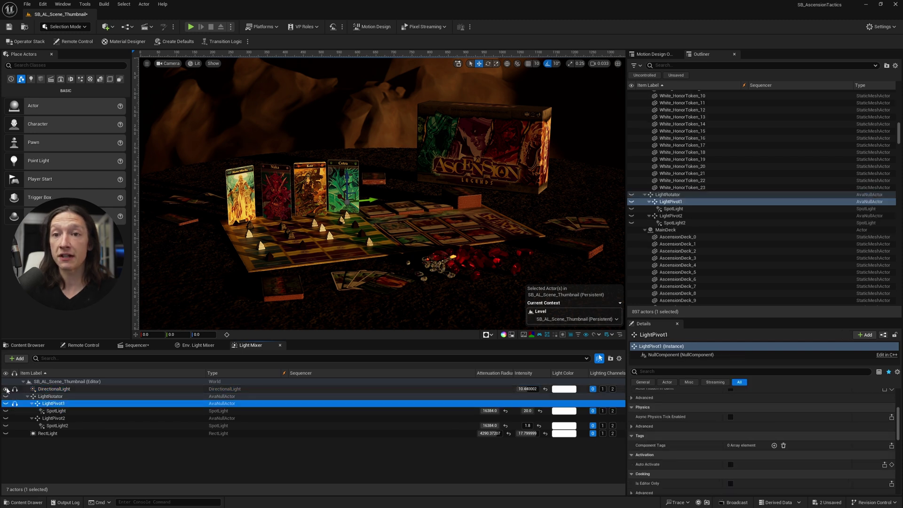
left_click(6, 403)
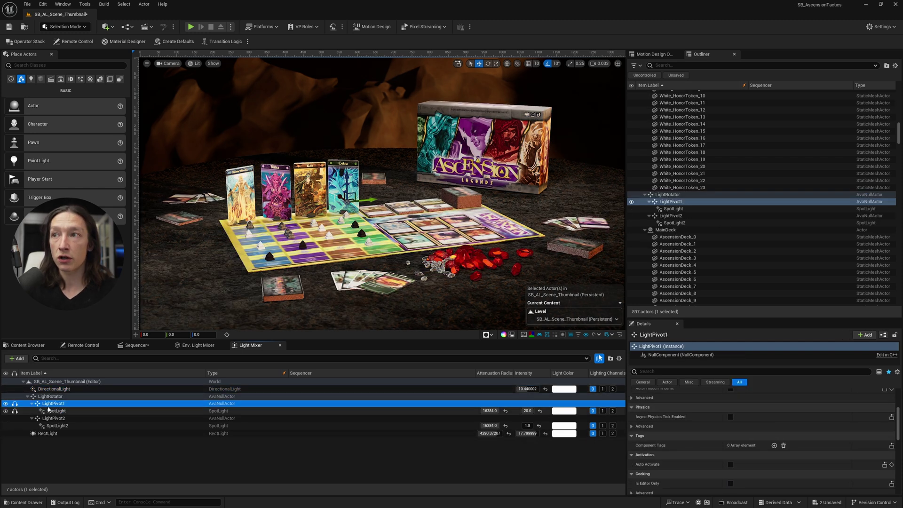
left_click(14, 426)
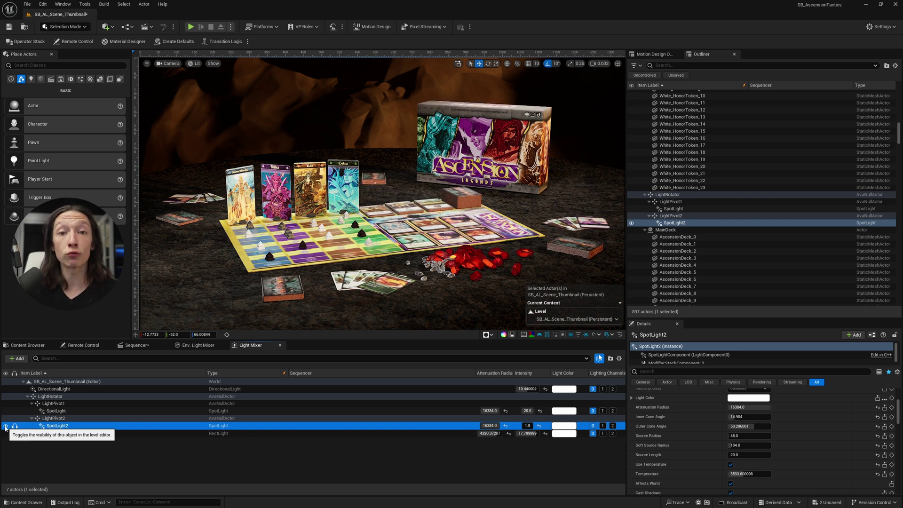
left_click(15, 426)
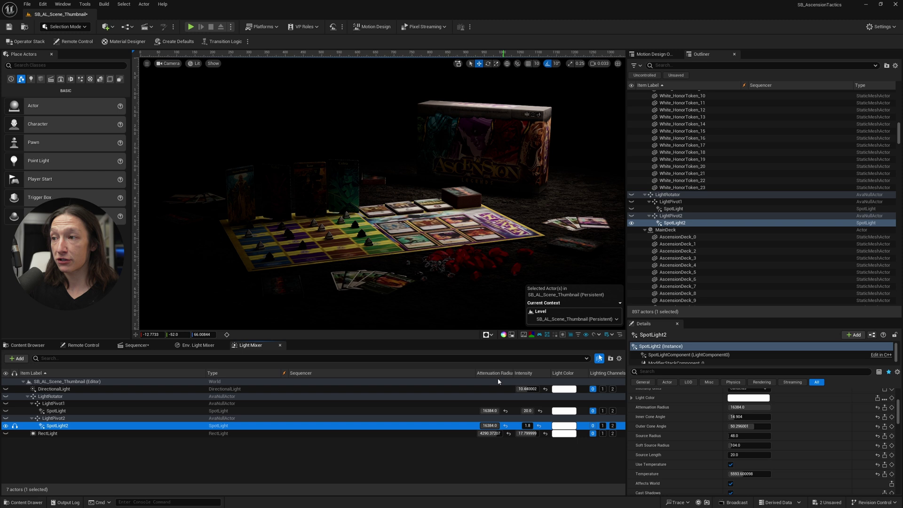
left_click_drag(513, 372, 369, 379)
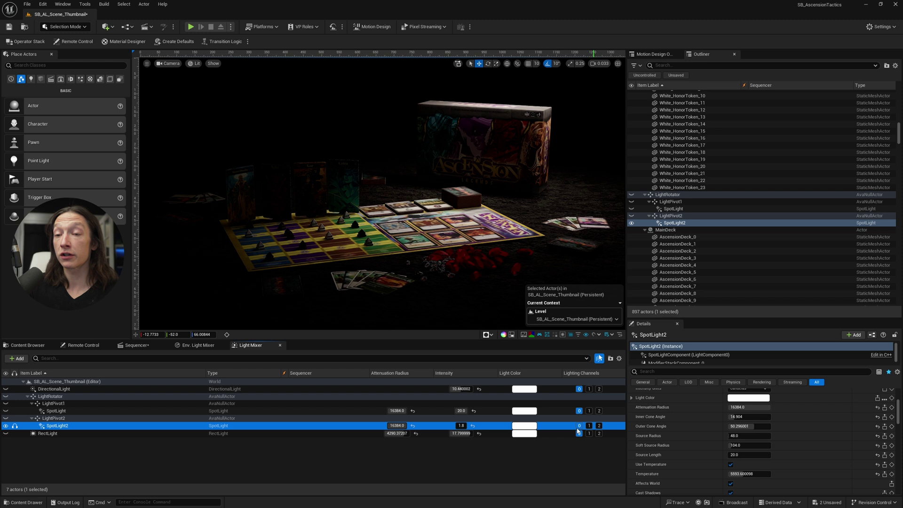
Step: Review the Light Mixer column options, then select SpotLight2 to show its properties
key("Escape")
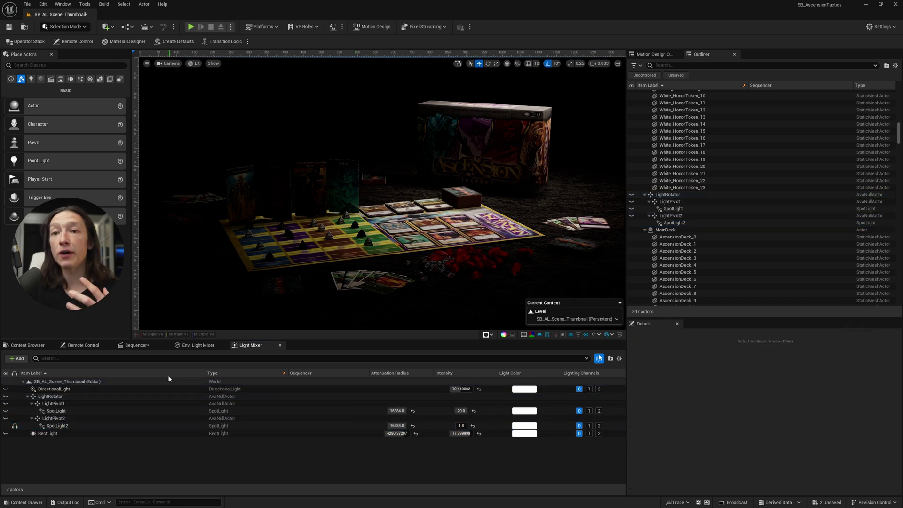
right_click(170, 375)
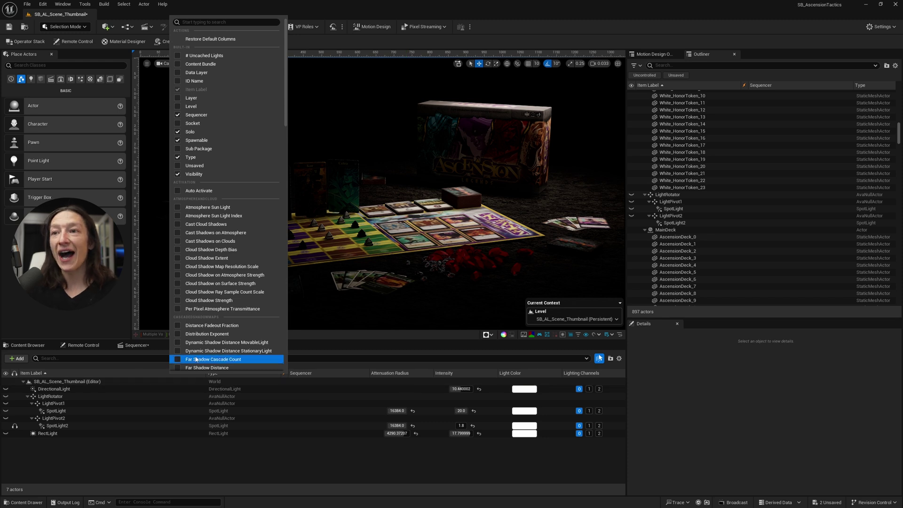
scroll(209, 161, "down", 7)
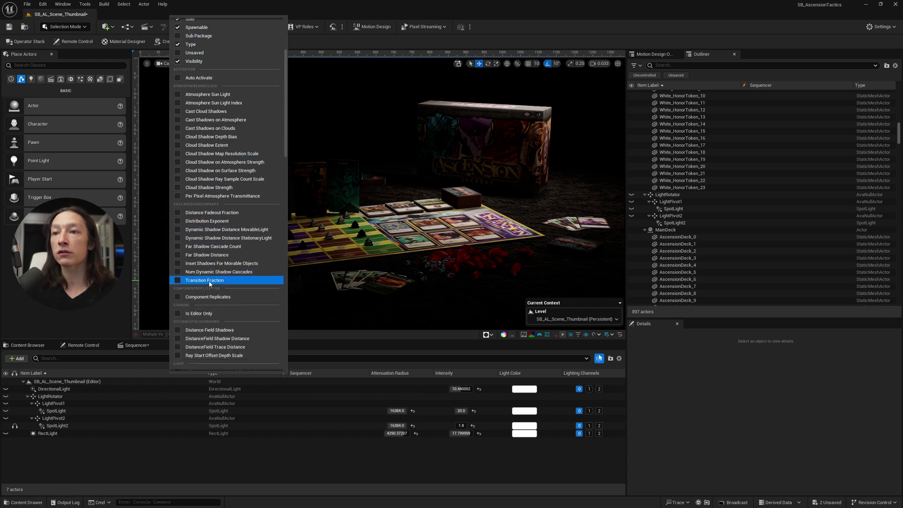
scroll(212, 304, "down", 5)
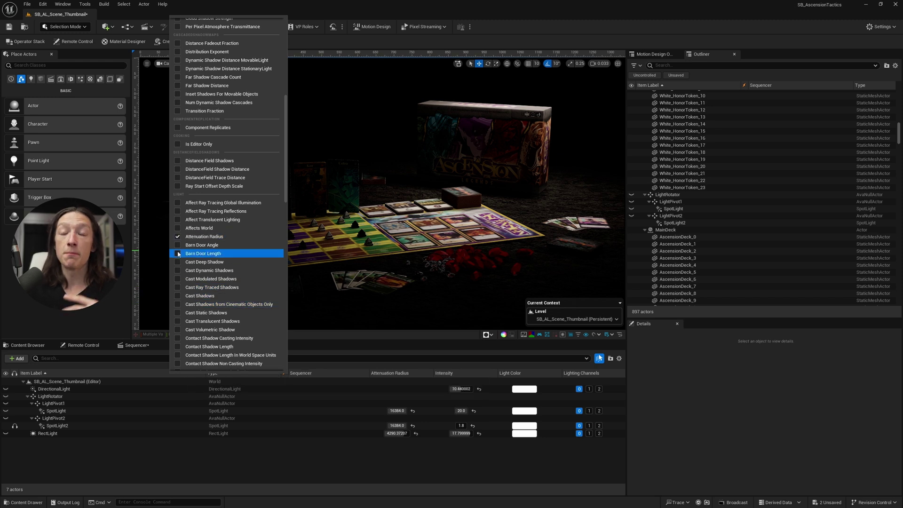
left_click(57, 425)
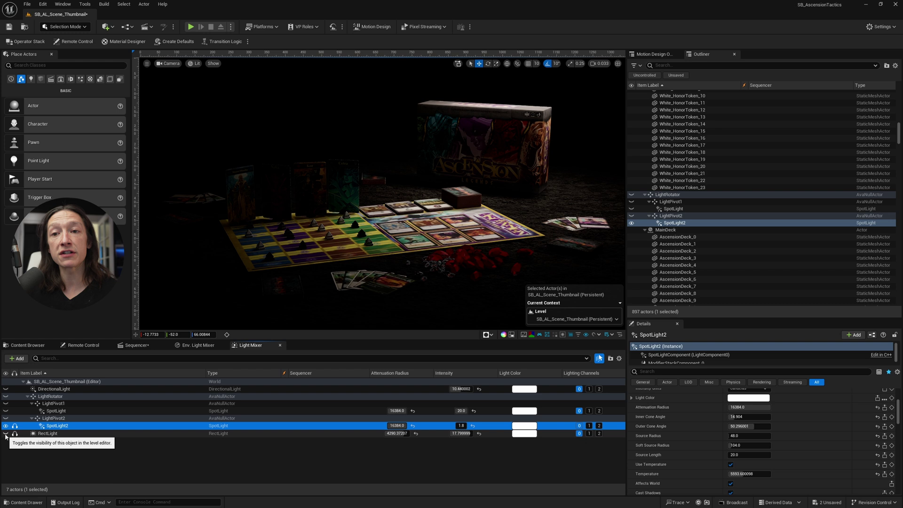
Step: Unsolo SpotLight2, solo SpotLight, and select SpotLight to show its properties
left_click(14, 426)
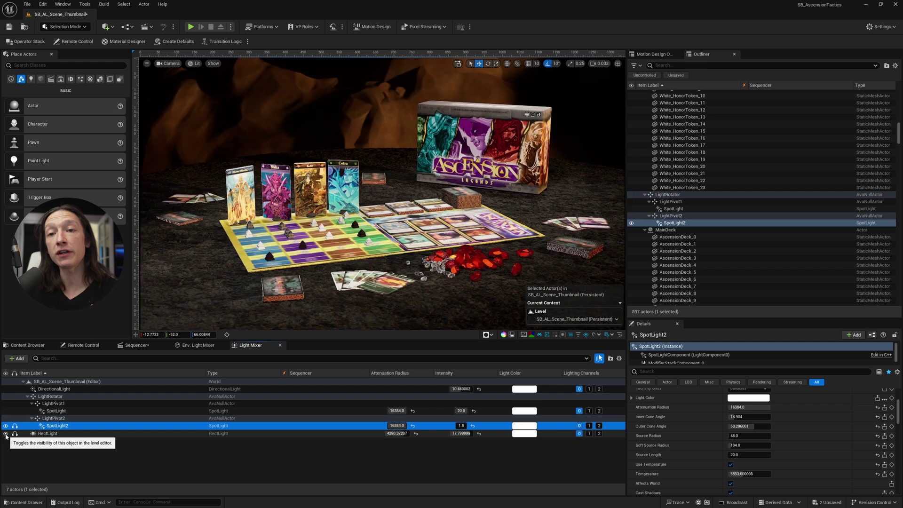
left_click(15, 411)
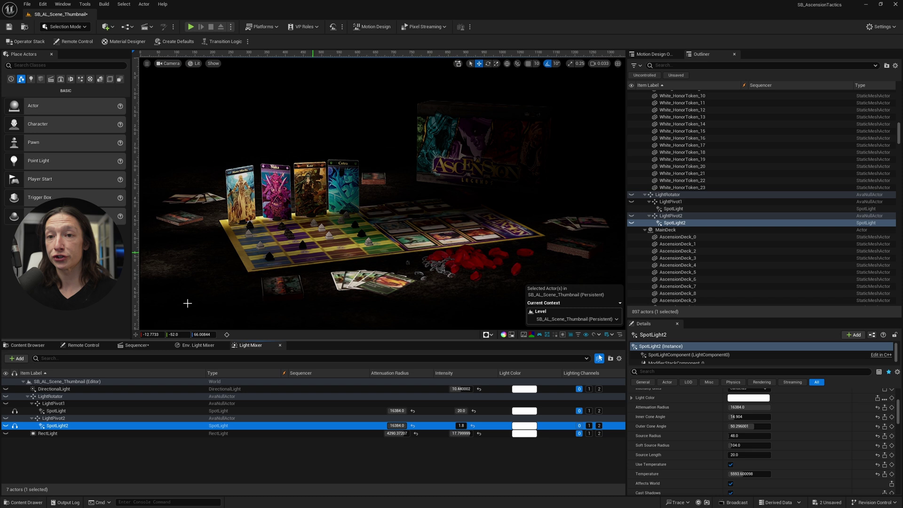
left_click(53, 410)
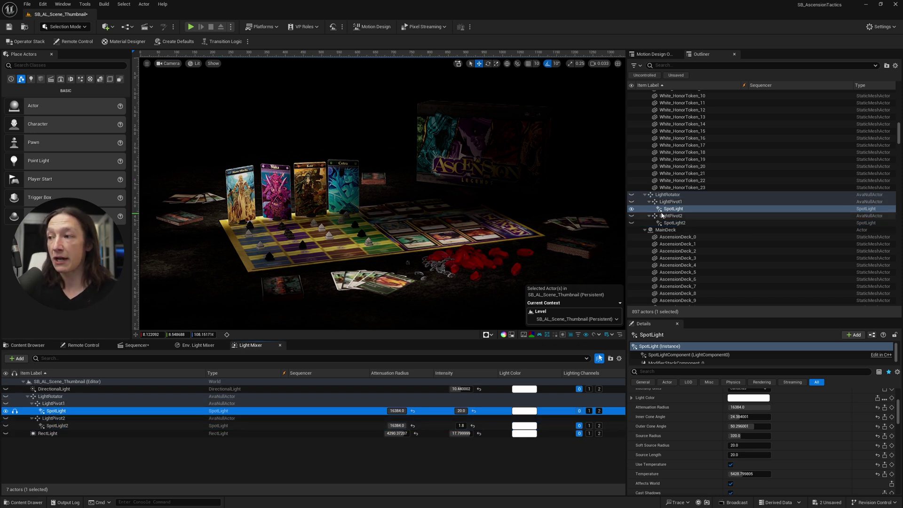
Step: Restore all lights, then toggle solo on SpotLight and SpotLight2 in turn
scroll(712, 447, "up", 4)
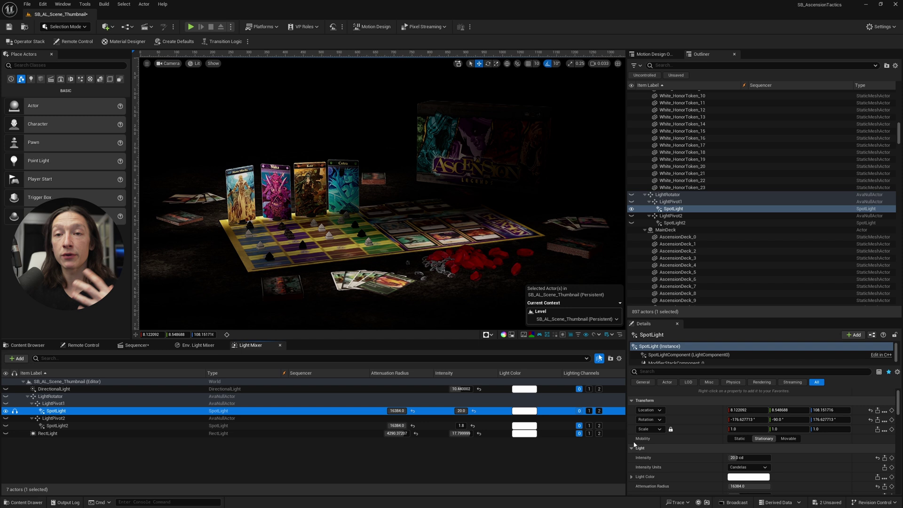
left_click(6, 410)
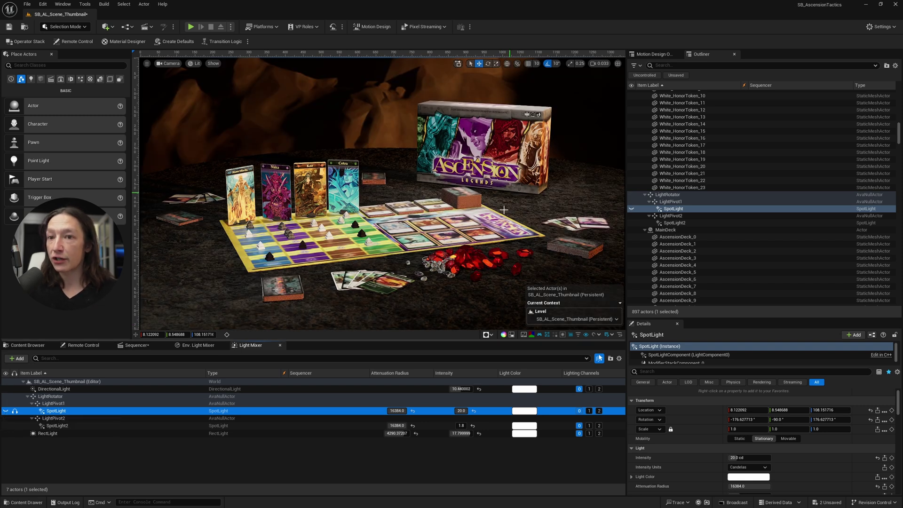
left_click(16, 411)
left_click(15, 411)
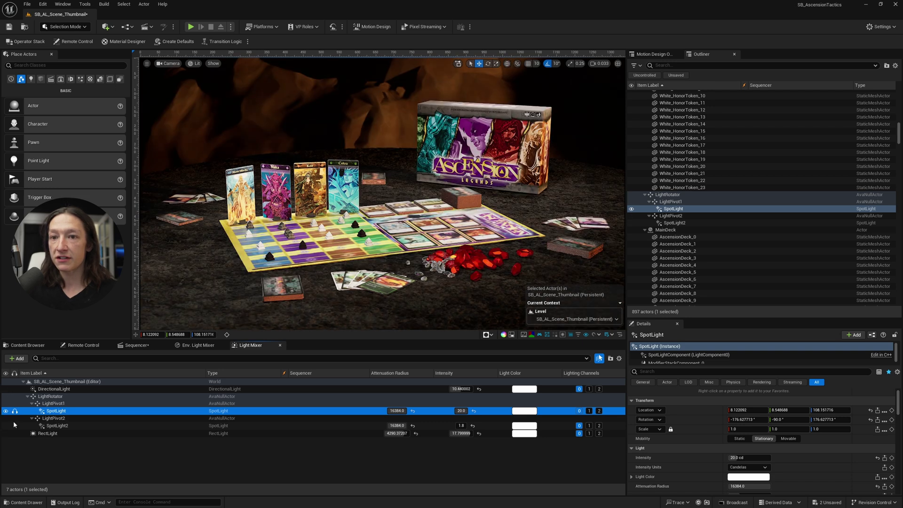
left_click(15, 425)
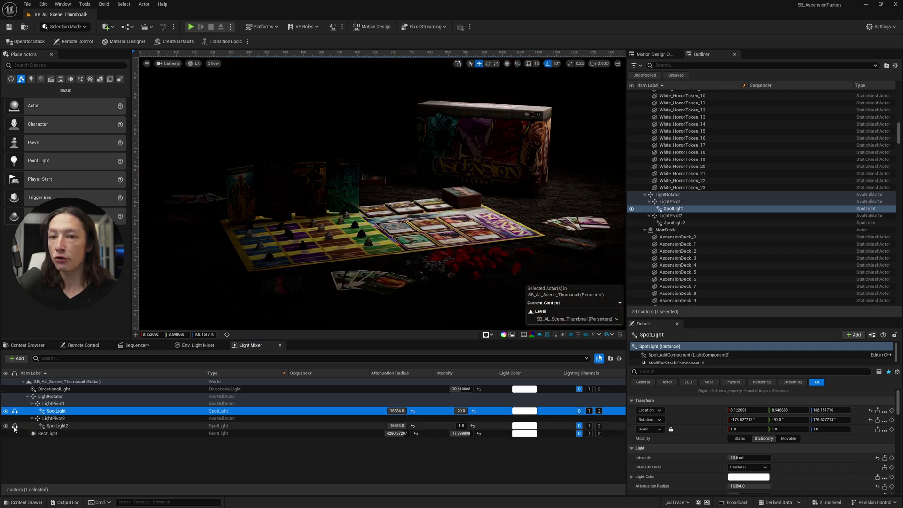
left_click(14, 426)
Step: Solo the RectLight and select it to show its properties
left_click(15, 433)
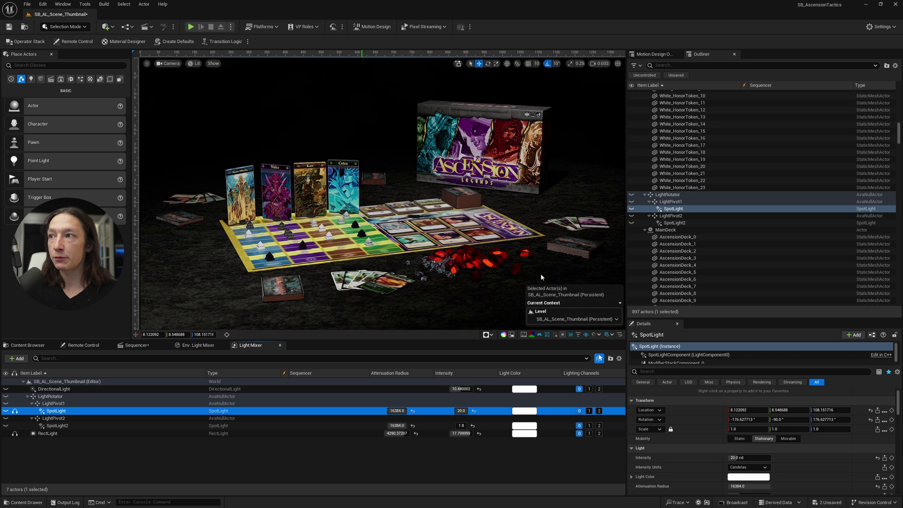
left_click(14, 433)
left_click(14, 433)
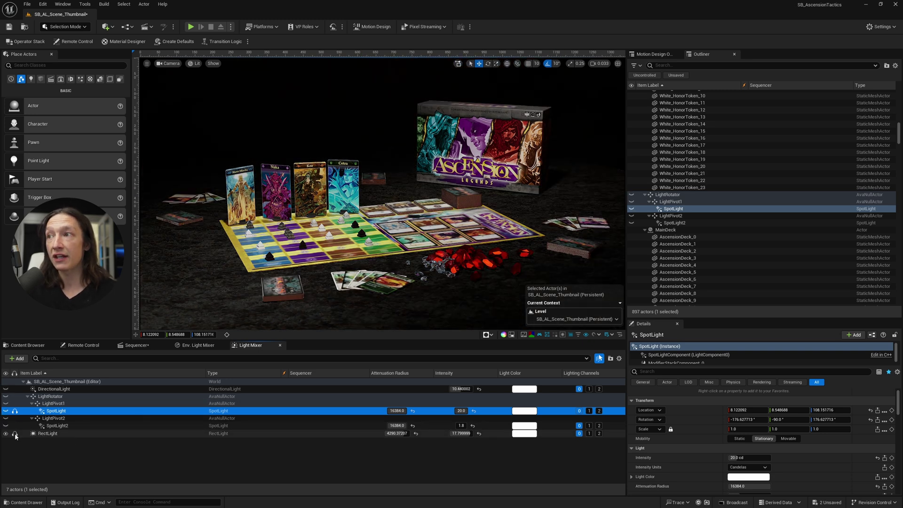
left_click(59, 435)
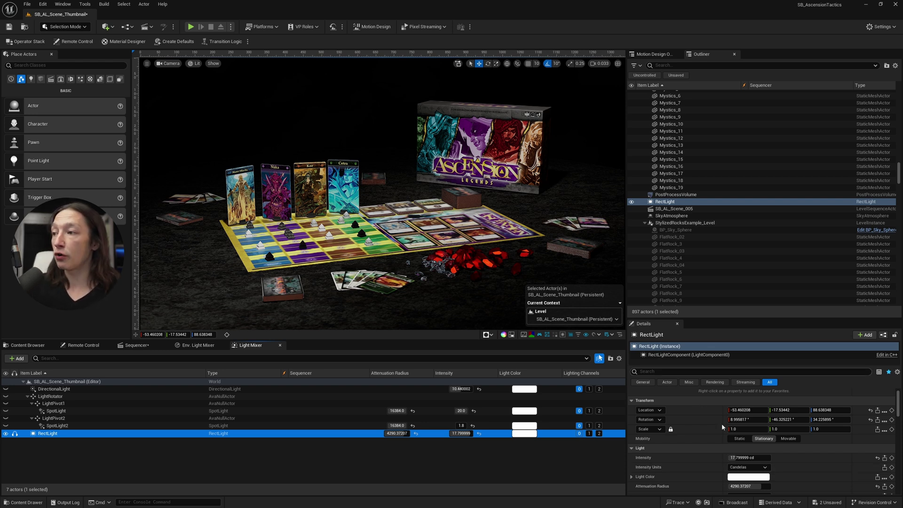
Step: Try RectLight Source Width values 152, 384, 1 and 24, ending at 96
scroll(721, 423, "down", 3)
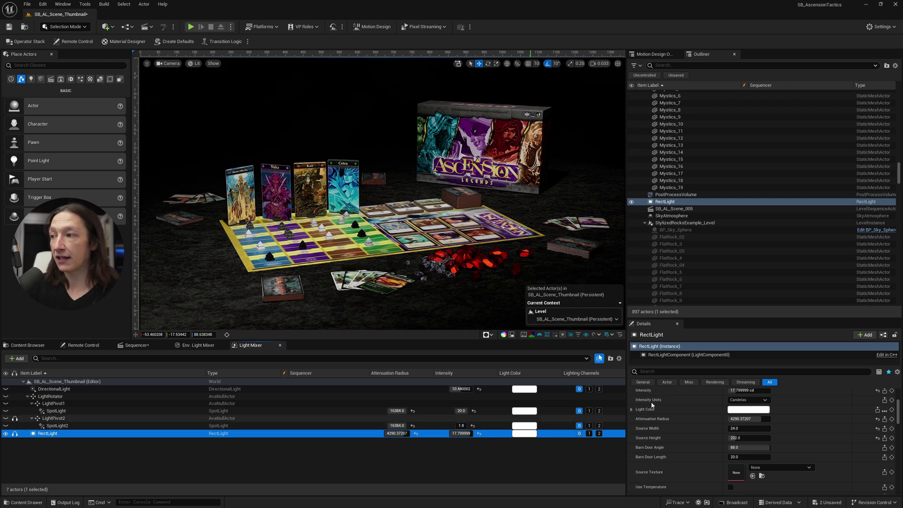
left_click(748, 428)
type("152")
key("Return")
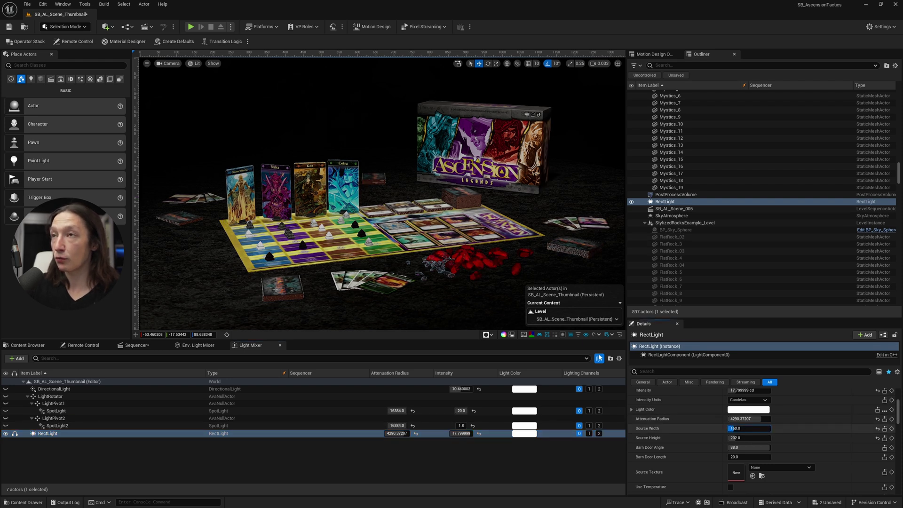
type("384")
key("Return")
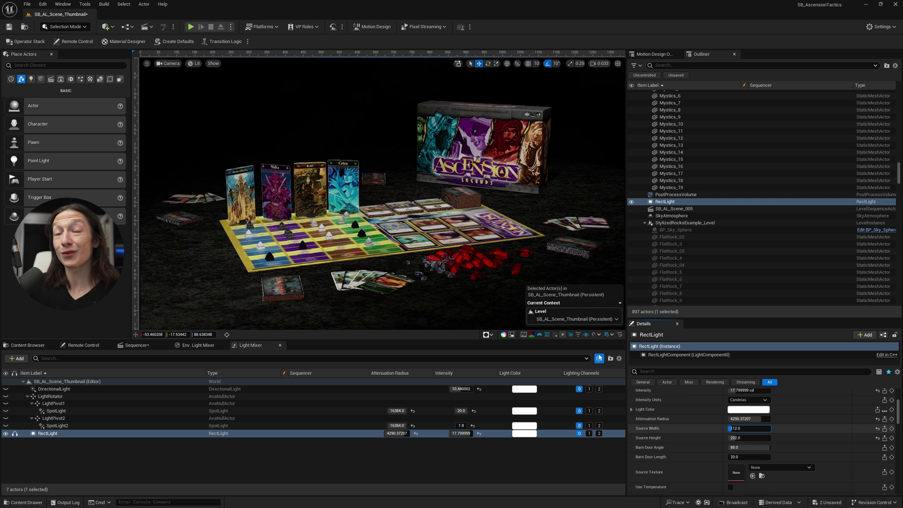
type("1")
key("Return")
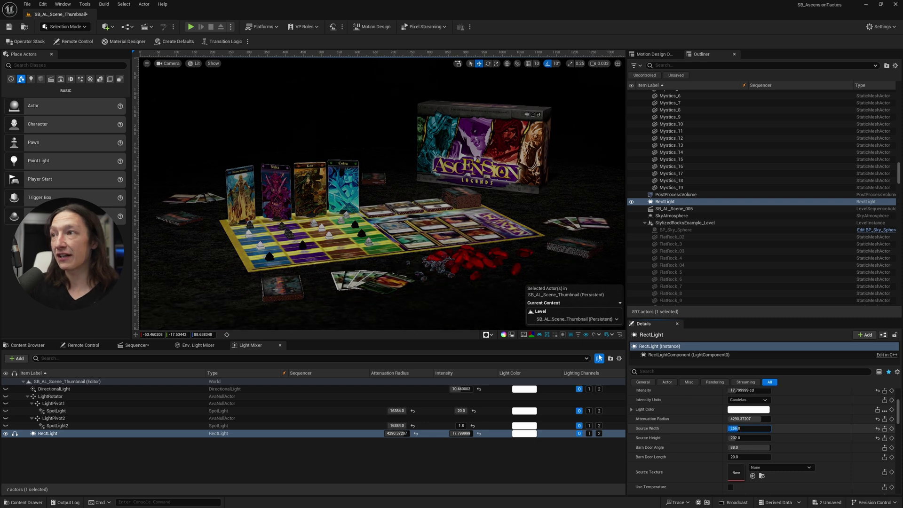
type("24")
key("Return")
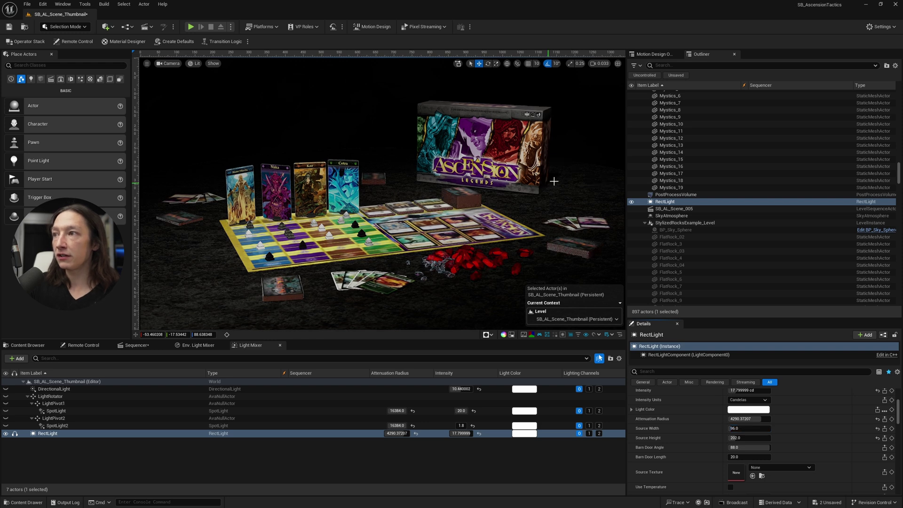
Step: Set the RectLight Source Height to 104, then 216
left_click_drag(749, 438, 706, 437)
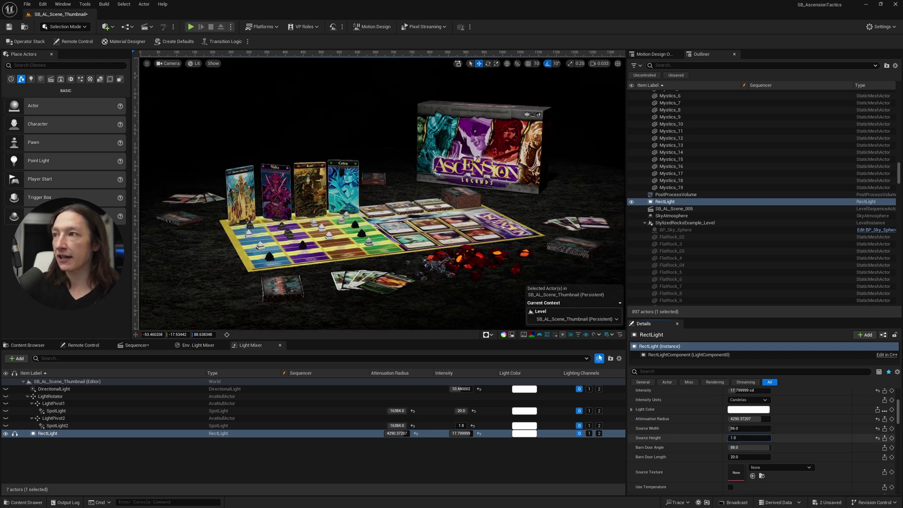
type("104")
key("Return")
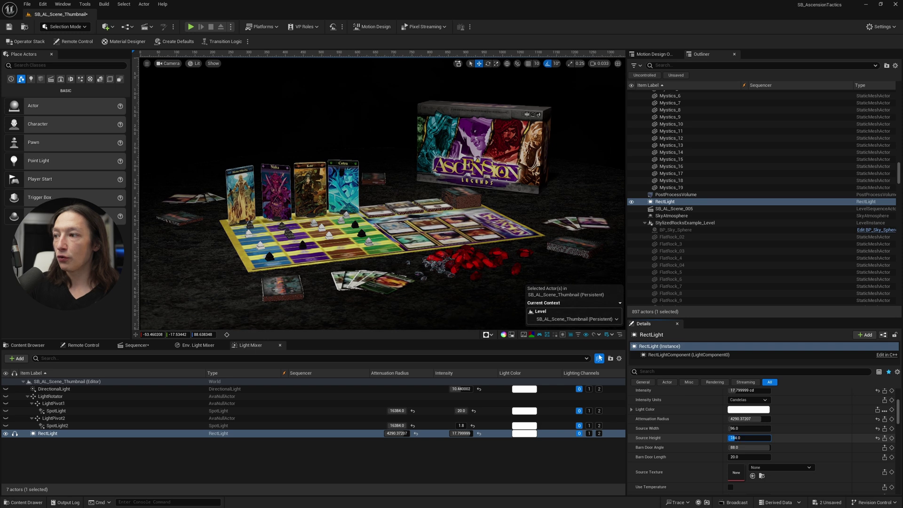
type("216")
key("Return")
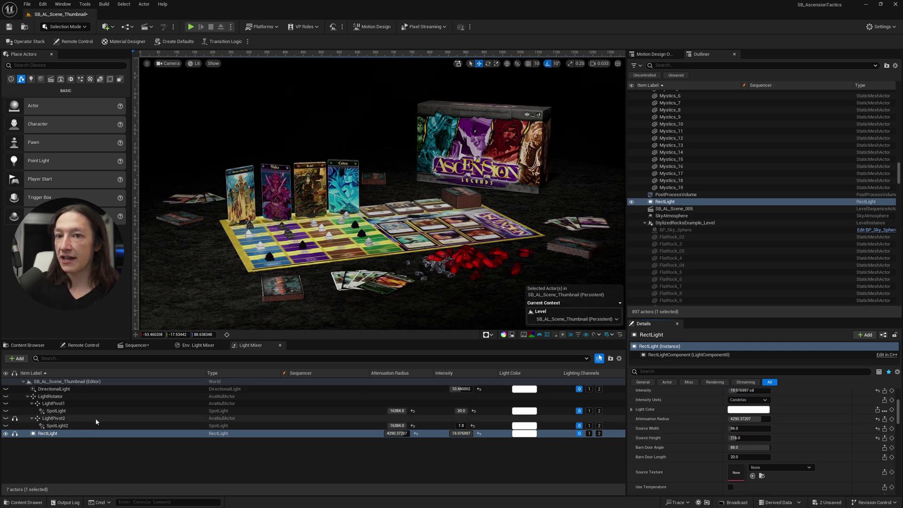
Step: Unsolo the RectLight and toggle its Outliner visibility off and on to compare
left_click(6, 435)
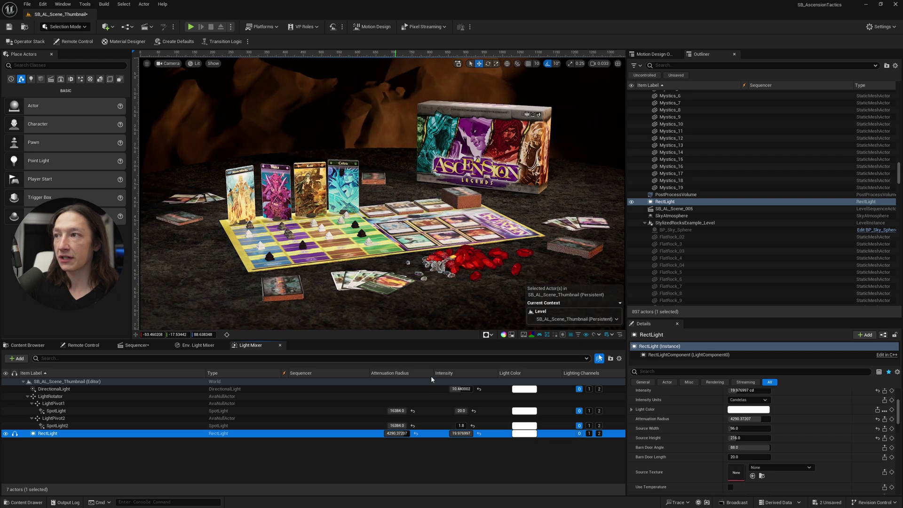
double_click(632, 202)
left_click(631, 202)
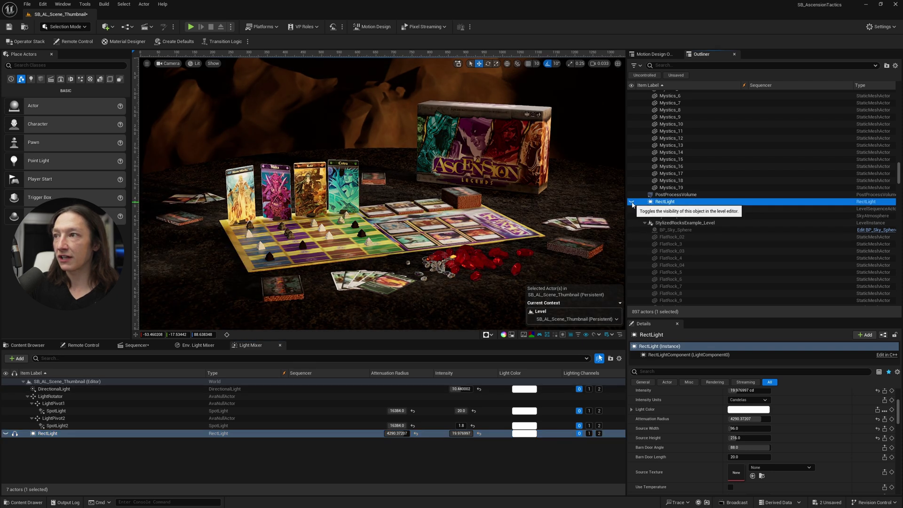
left_click(632, 202)
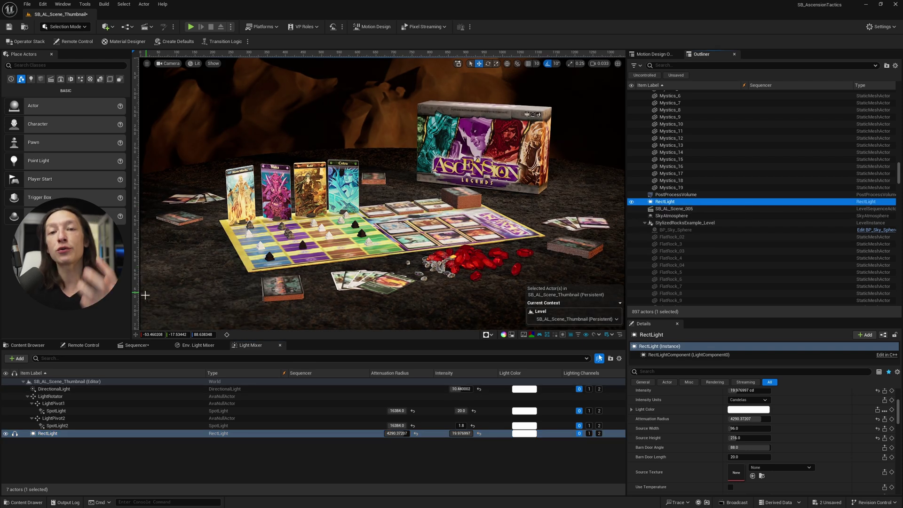